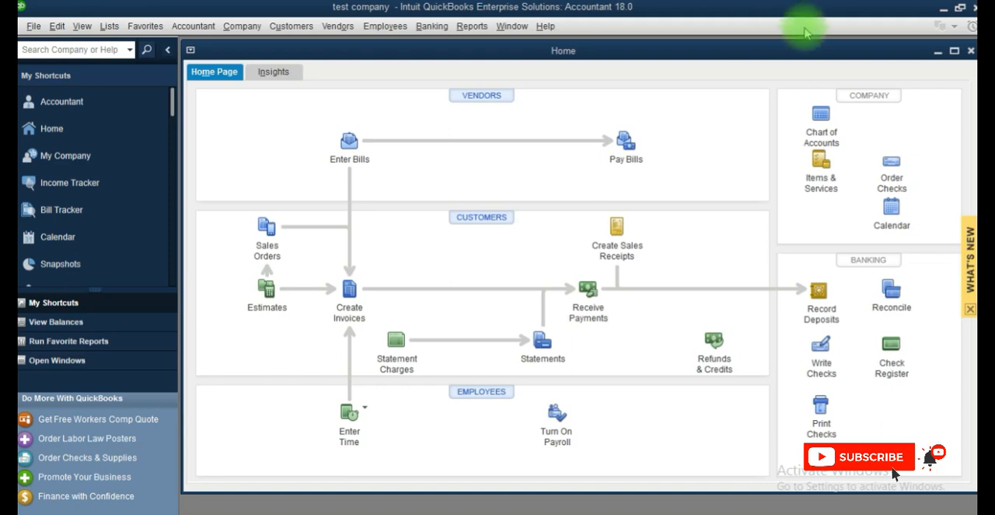
Step: Open the Chart of Accounts list and maximize its window
left_click(108, 31)
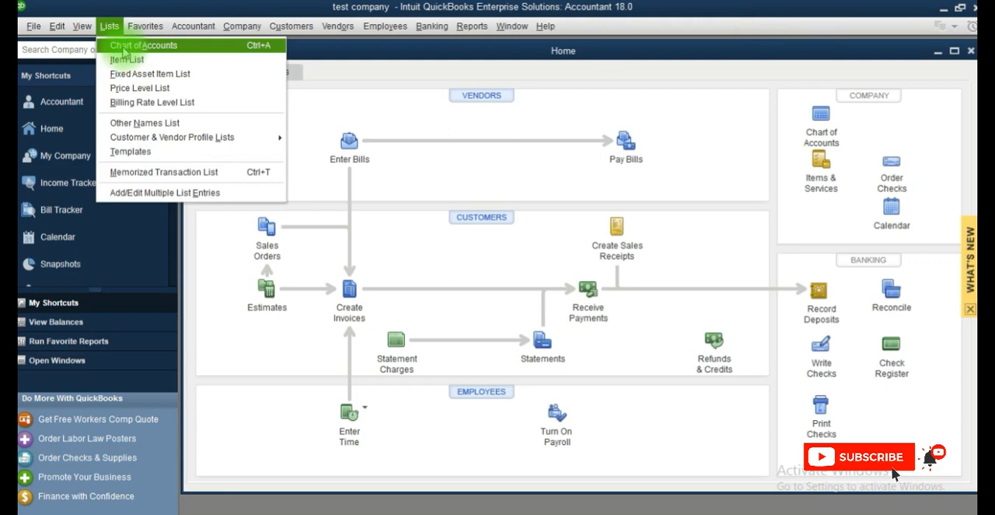
left_click(120, 48)
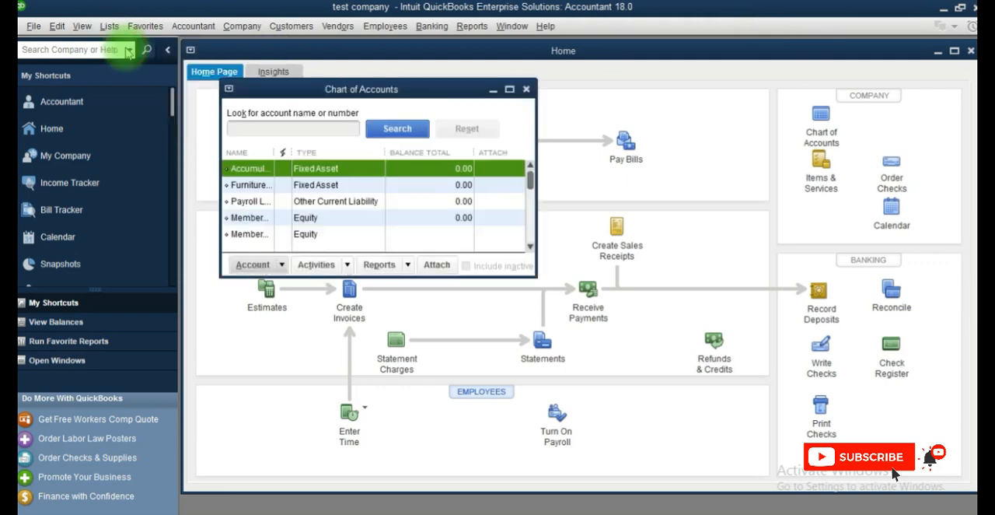
left_click(510, 91)
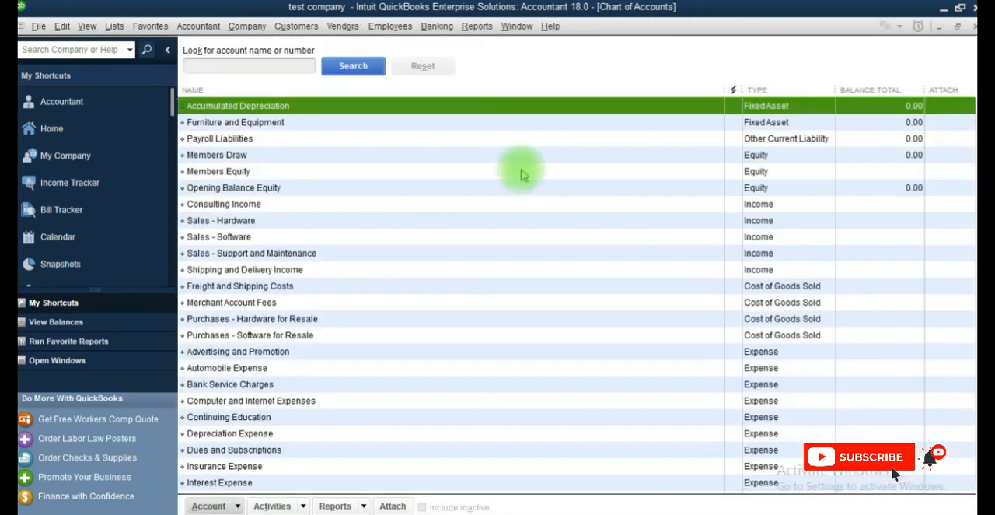
Step: Start a new account of the other account type Other Current Liability and continue to its details
left_click(238, 506)
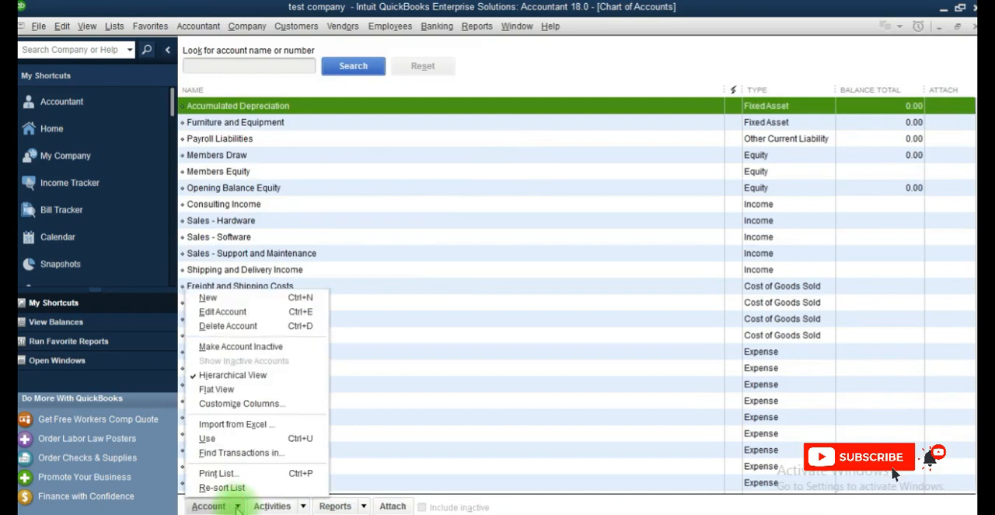
left_click(205, 298)
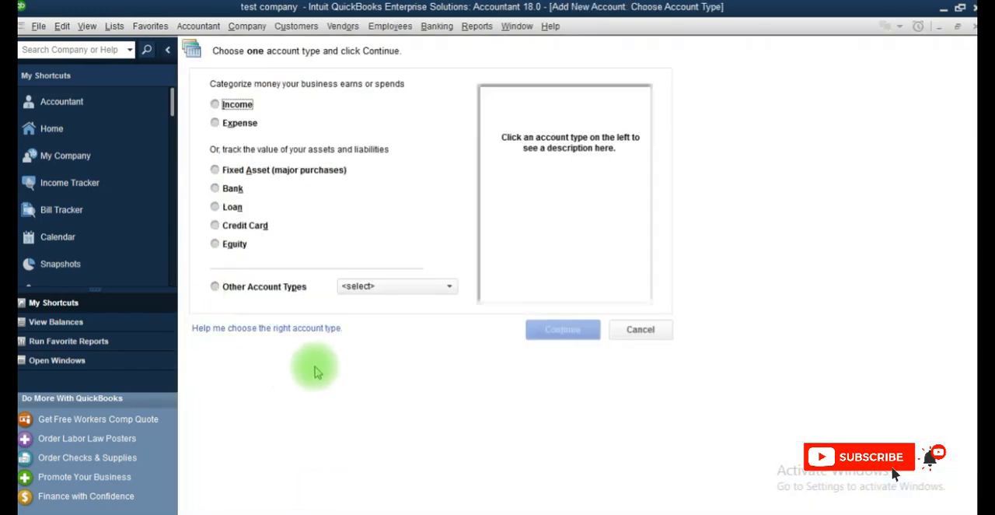
left_click(238, 289)
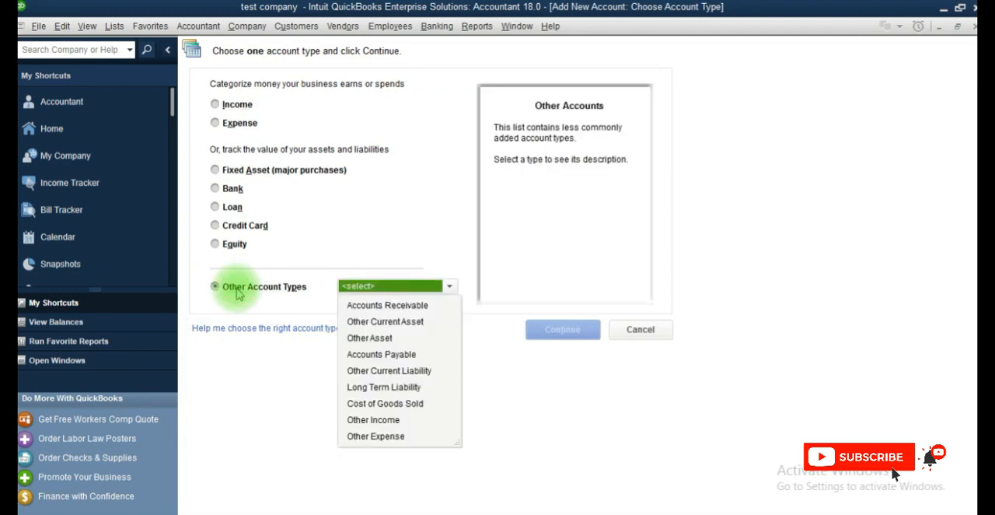
left_click(384, 373)
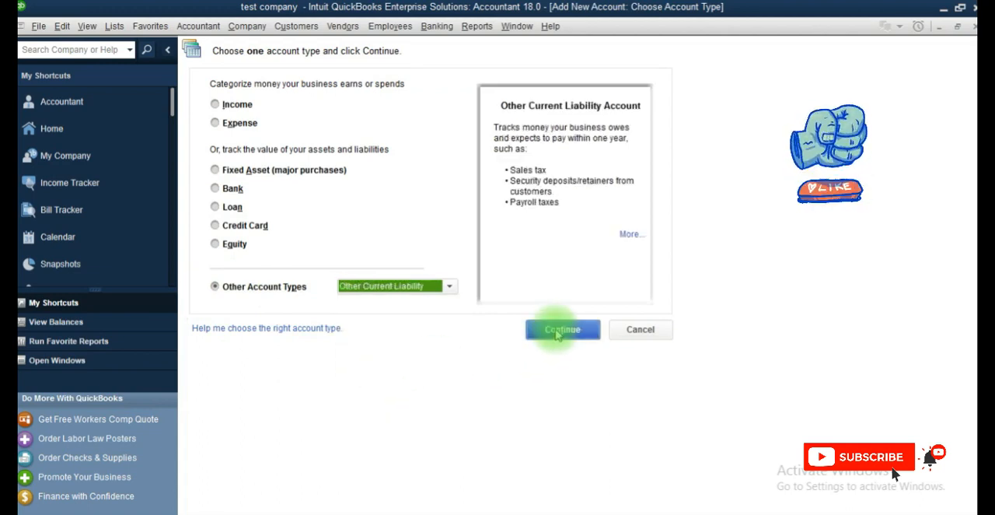
left_click(559, 330)
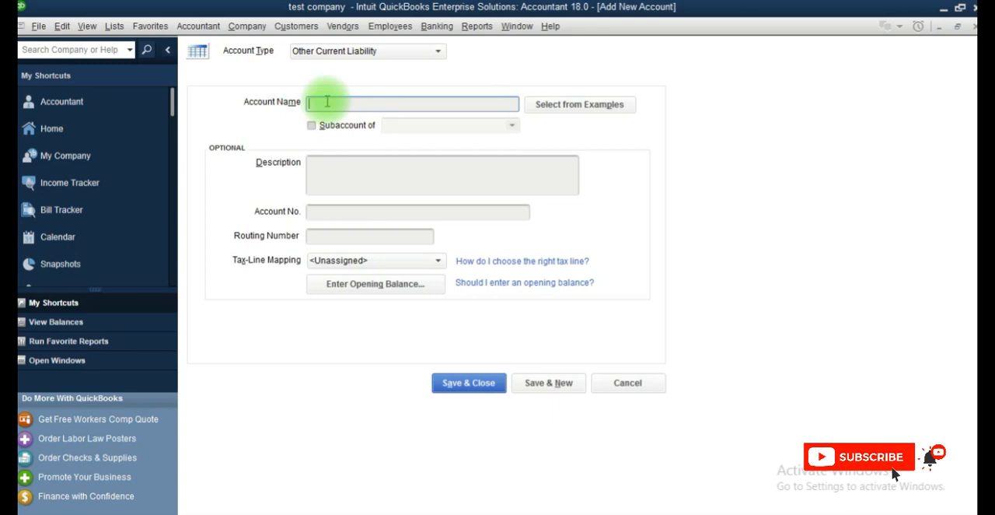
Step: Name the new liability account "consumption tax", leave the optional details blank, and save and close it
type("consumt")
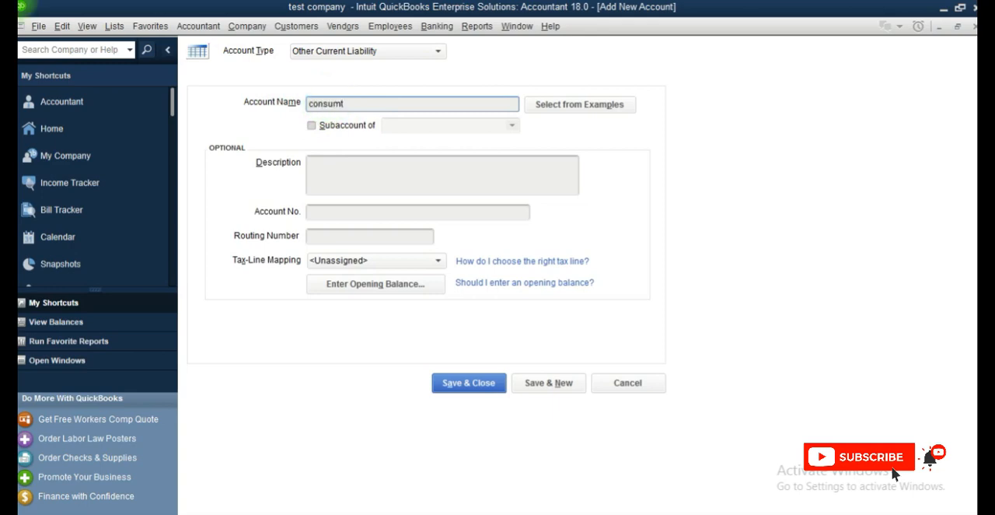
key("BackSpace")
type("ption tax")
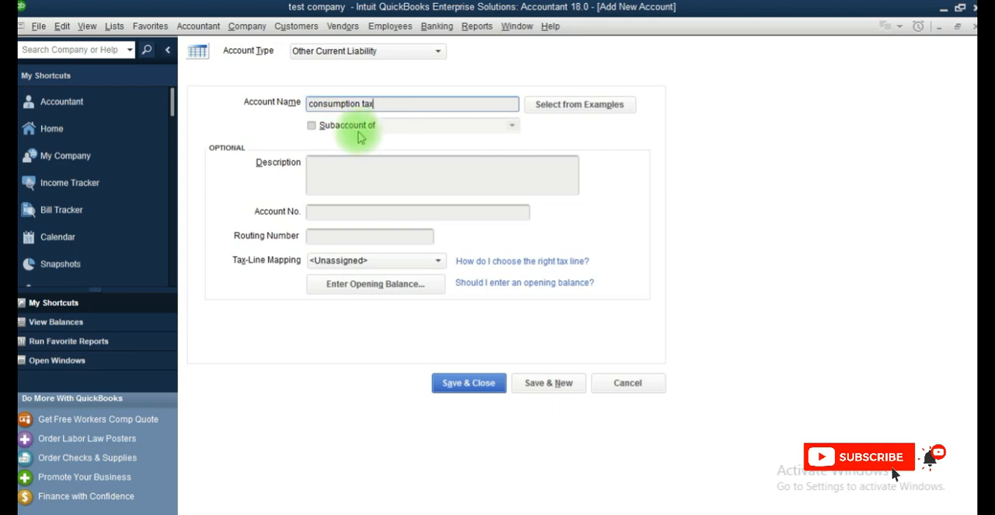
left_click(326, 165)
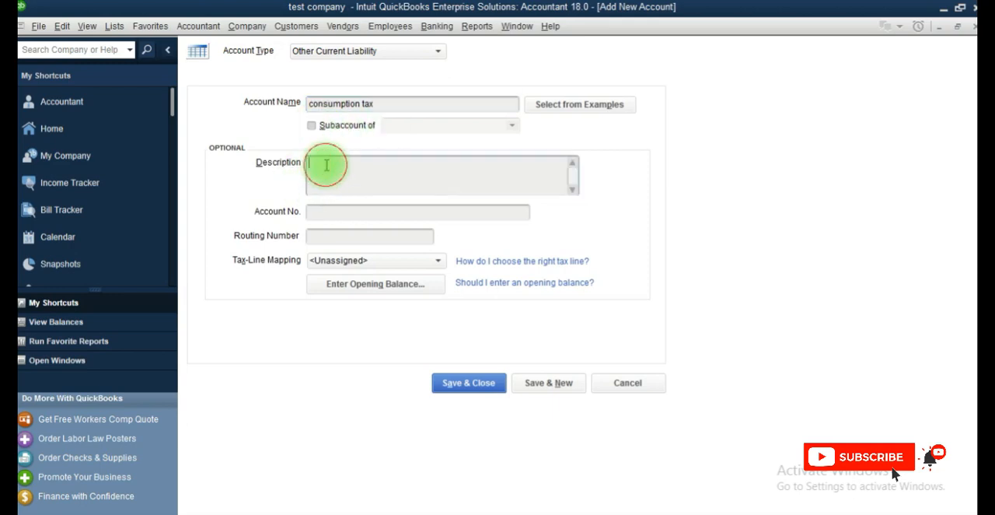
left_click(347, 212)
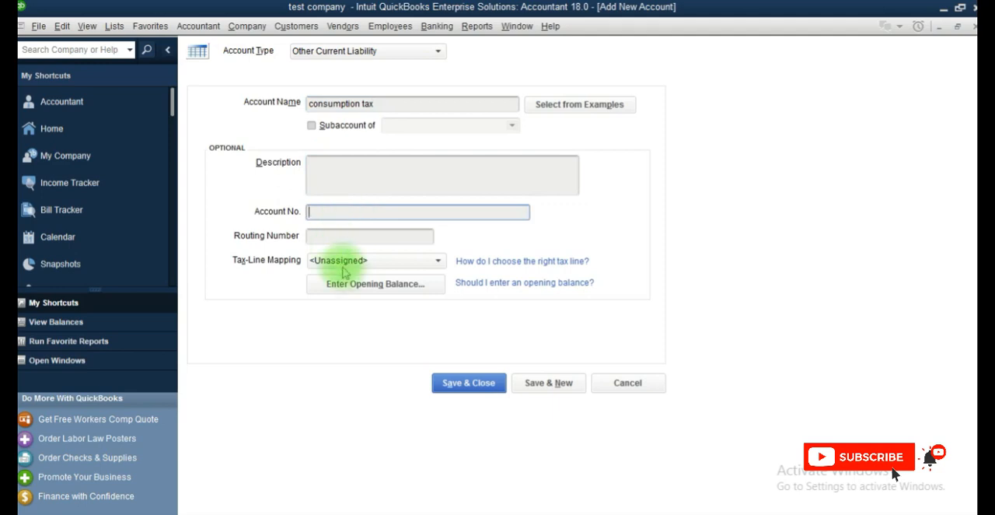
left_click(476, 385)
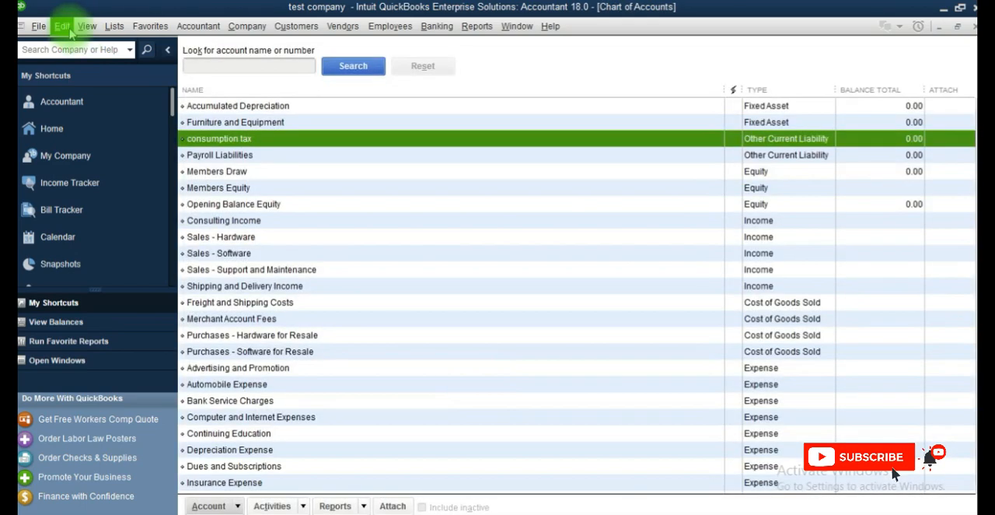
Step: Turn on charging sales tax in the company-level Sales Tax preferences
left_click(70, 32)
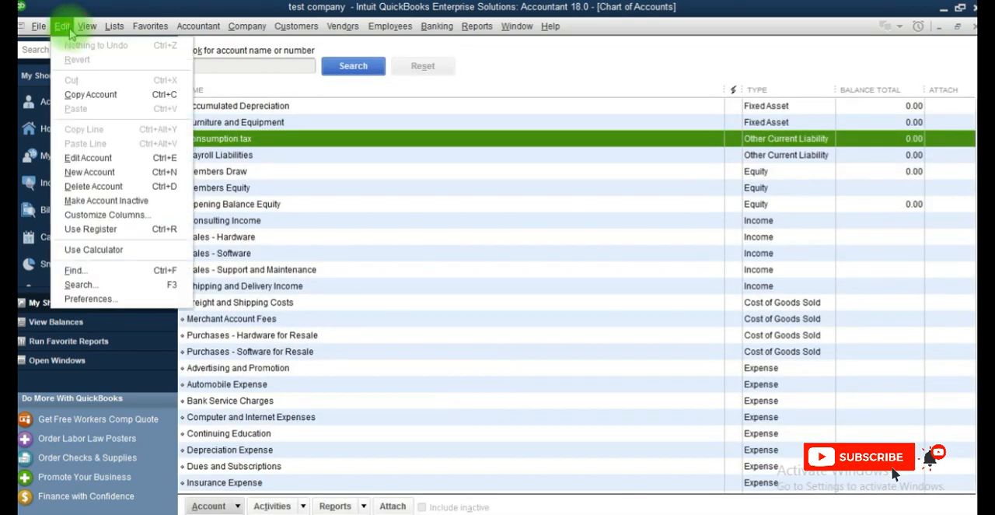
left_click(105, 300)
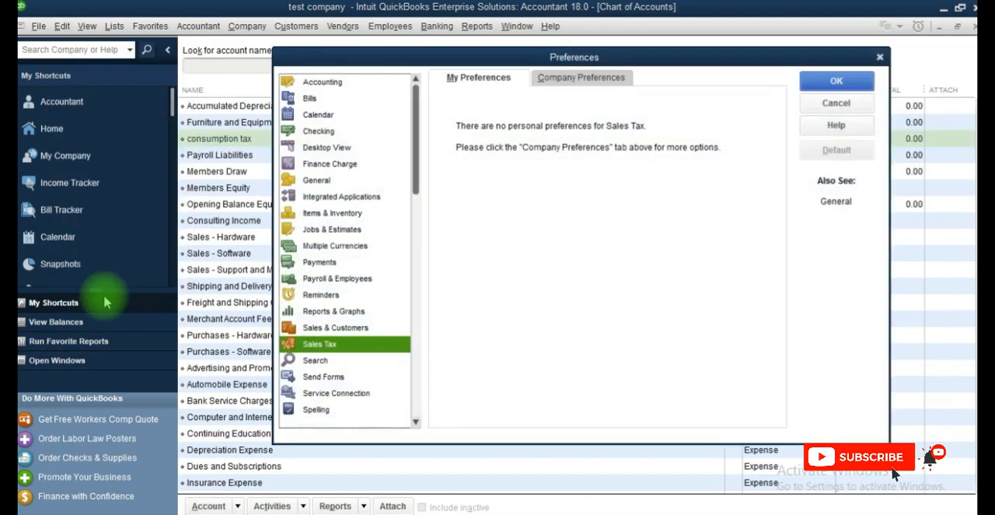
left_click(339, 347)
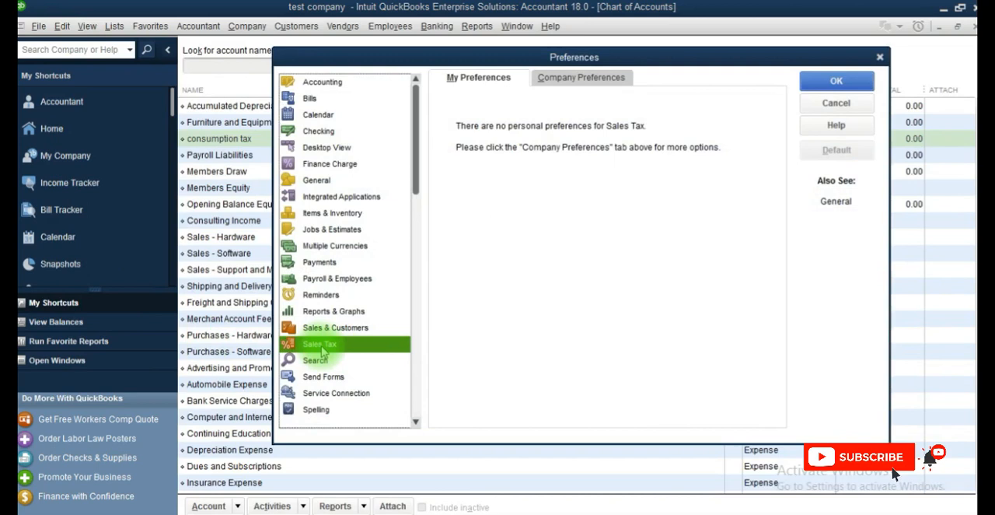
left_click(580, 80)
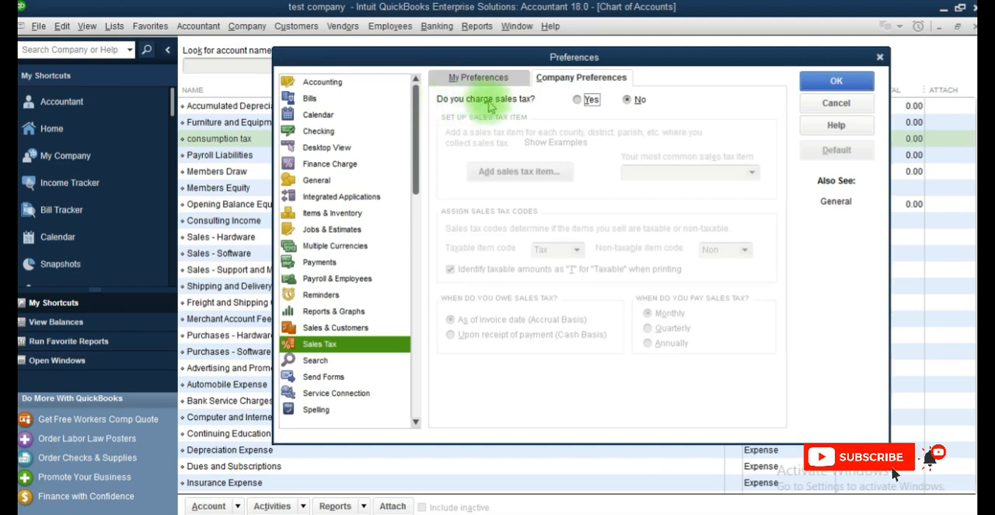
left_click(579, 102)
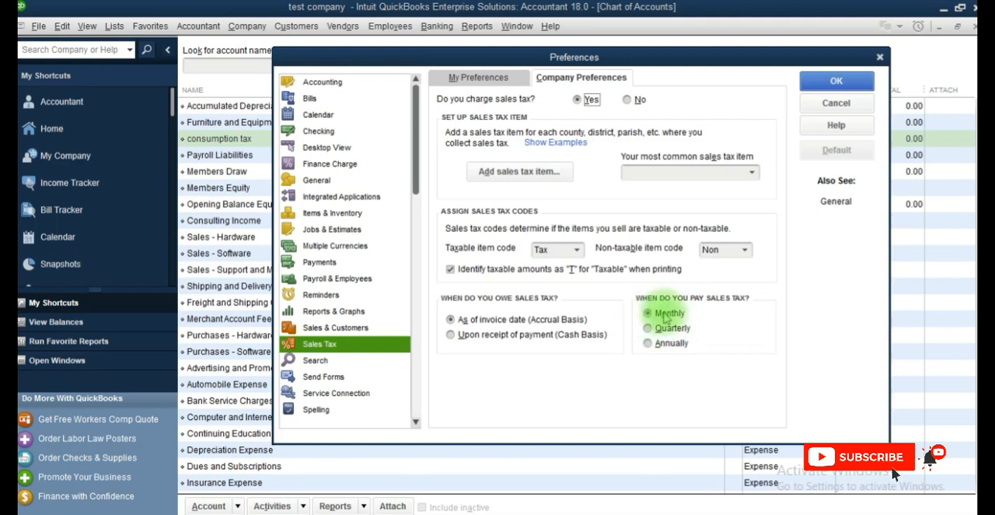
Step: Add a new item of type Sales Tax Item with the sales tax name "GCT - OUT"
left_click(518, 172)
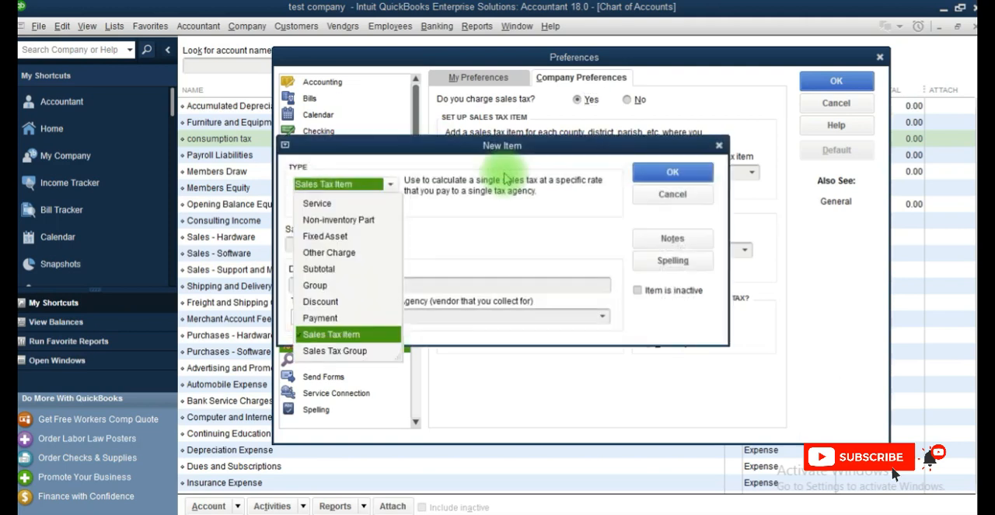
left_click(462, 203)
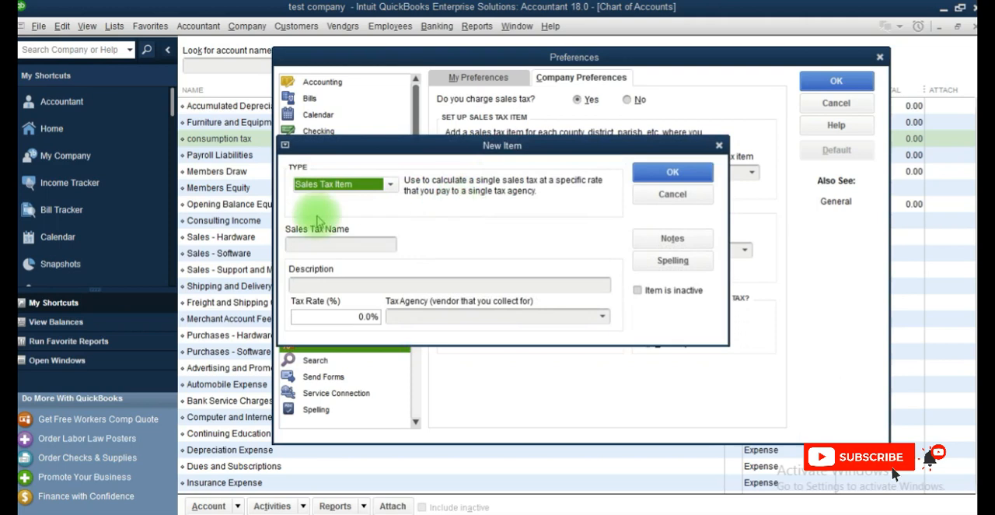
left_click(338, 246)
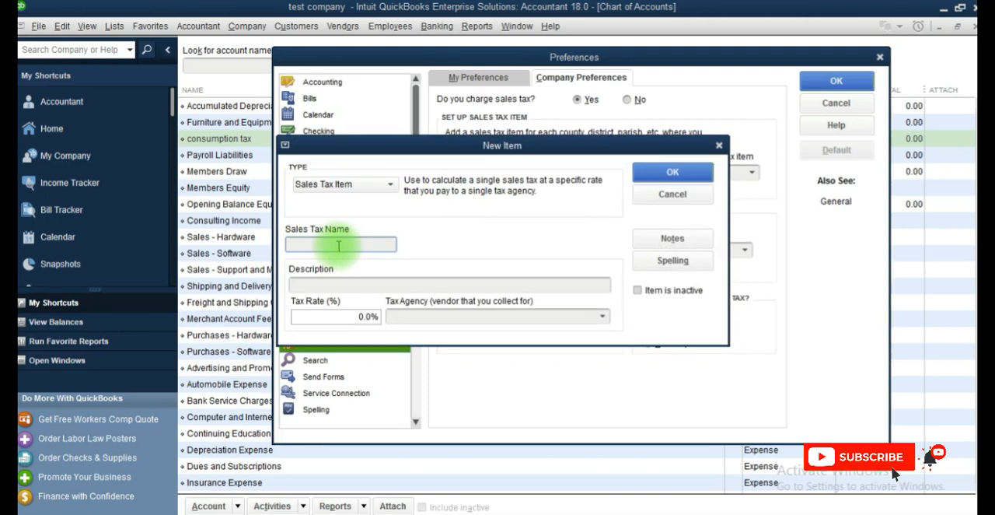
type("G")
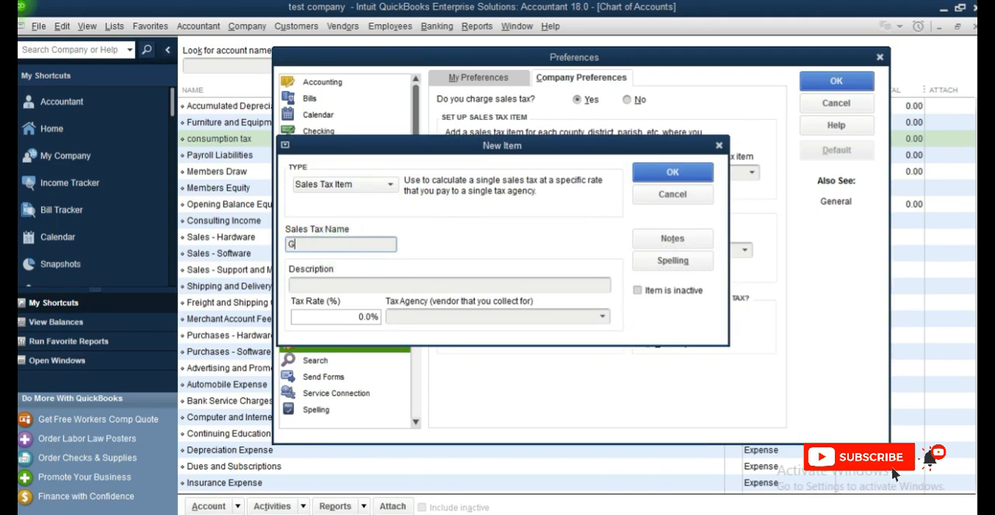
type("CT")
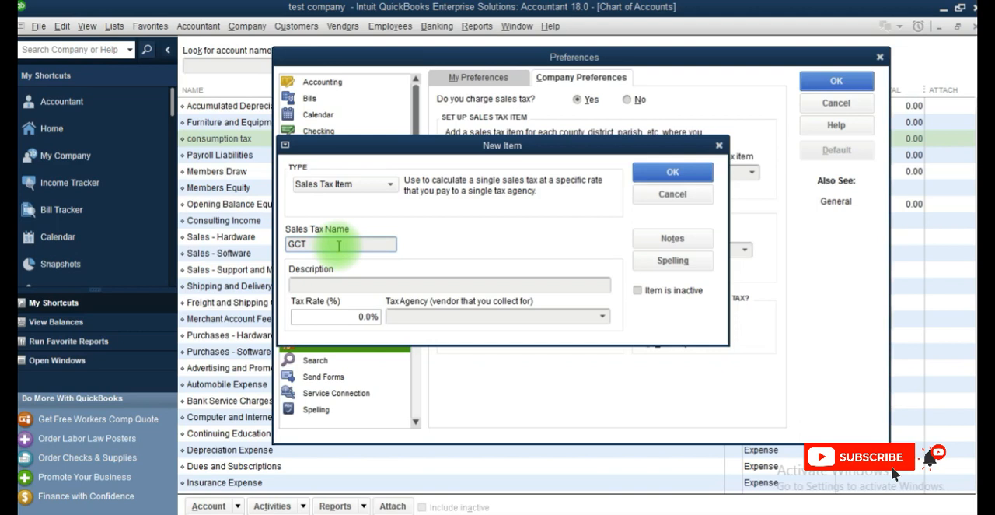
type("OUT")
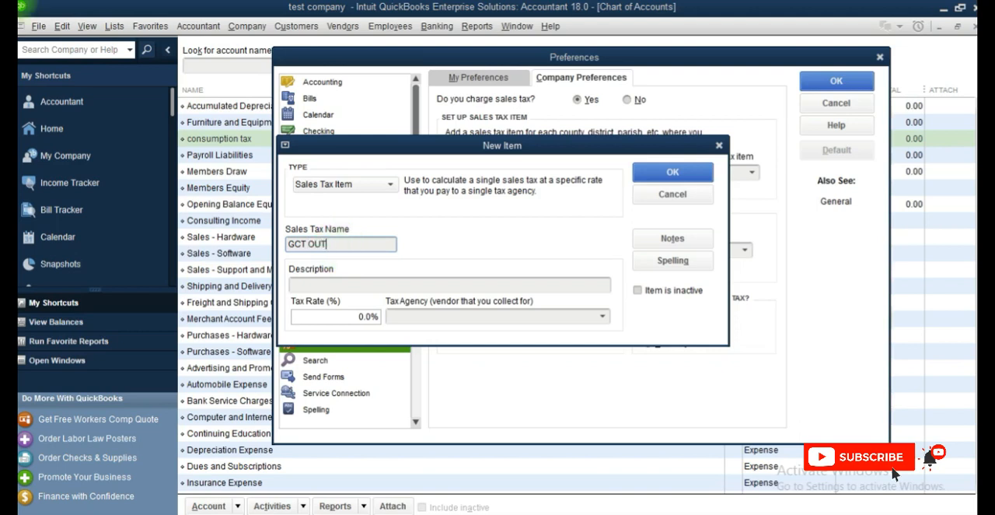
left_click(309, 244)
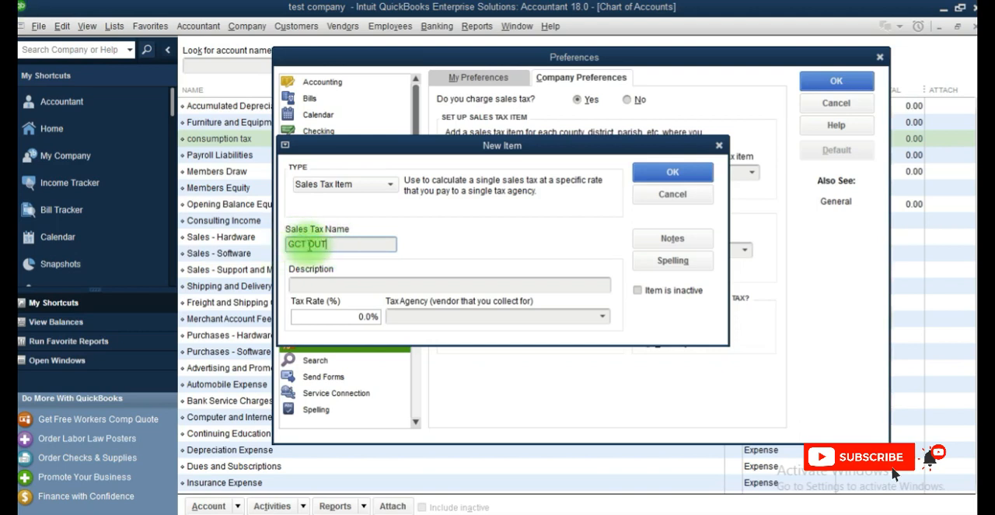
type("-")
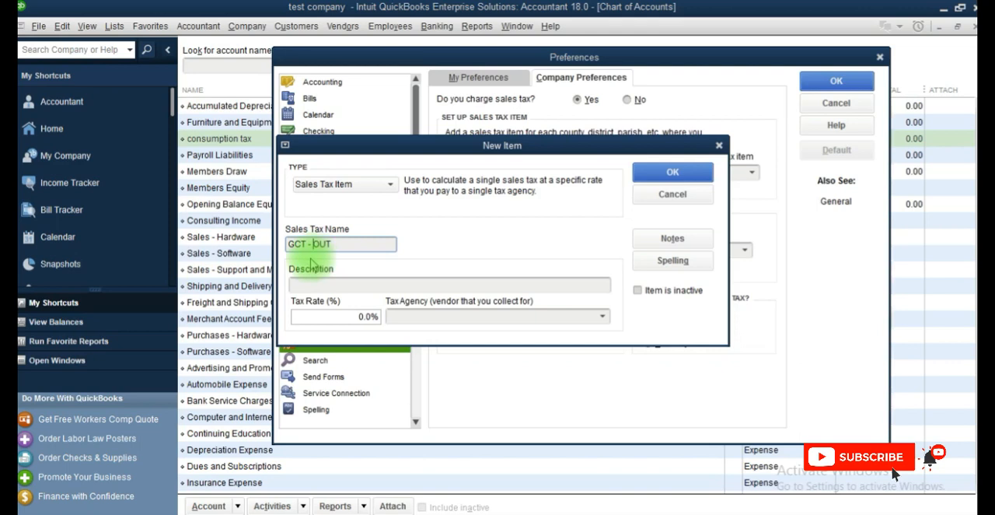
Step: Give the sales tax item the description "Sales Tax" and a tax rate of 16.5%
left_click(311, 287)
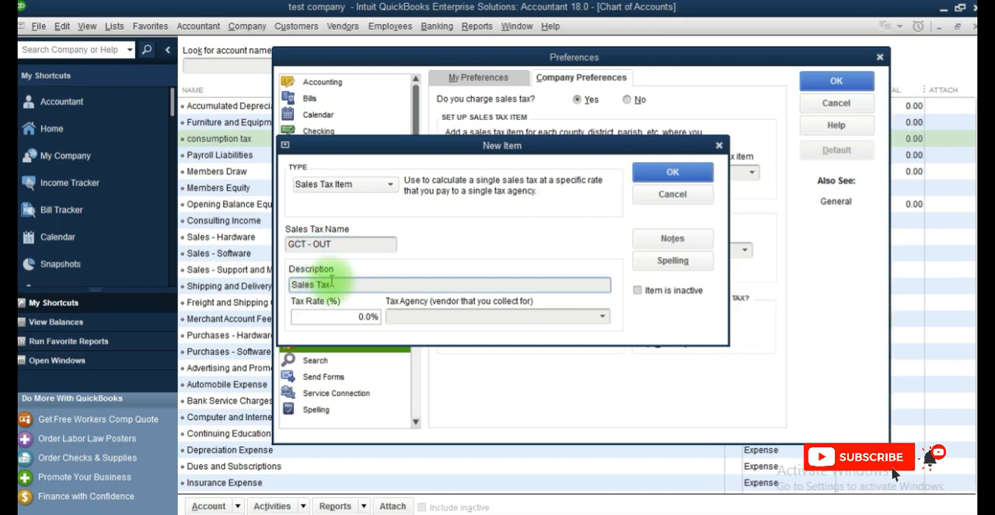
left_click(331, 315)
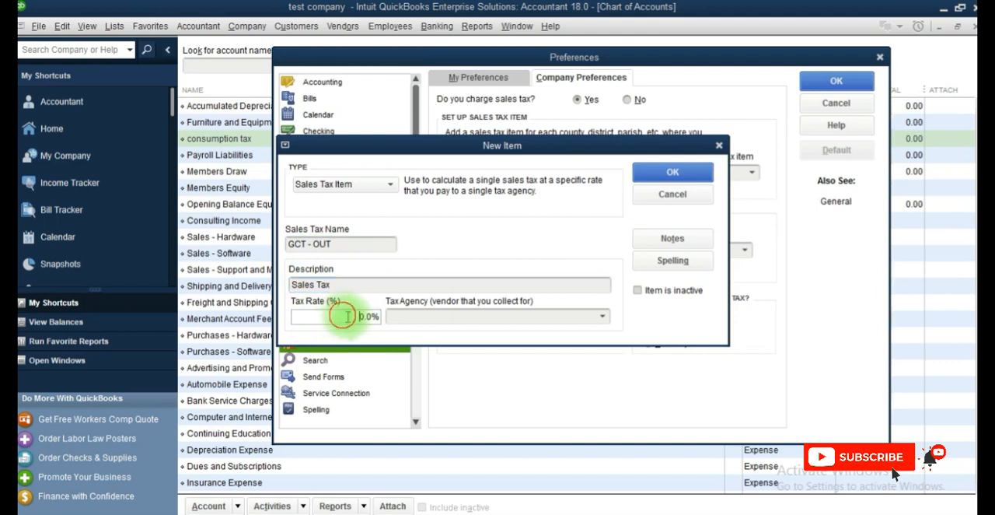
left_click_drag(362, 316, 375, 311)
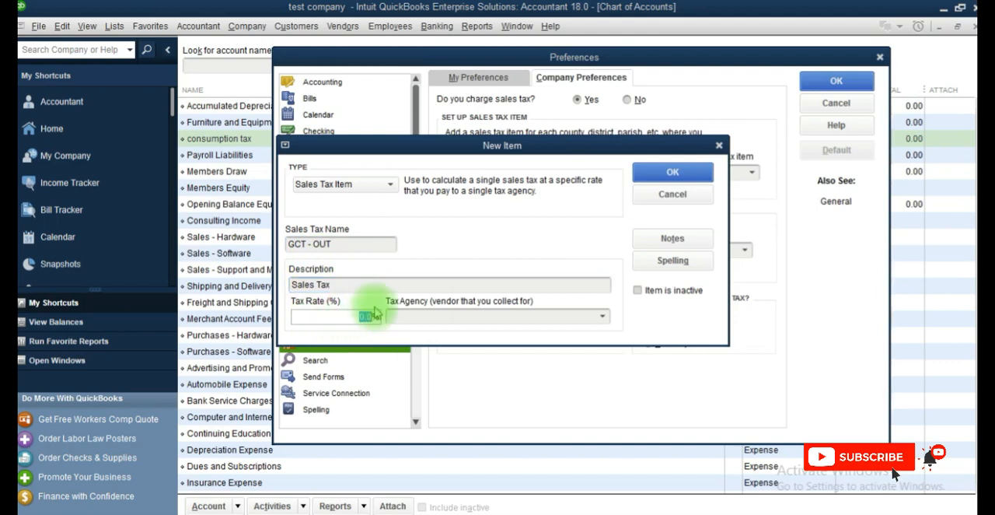
type("16.5")
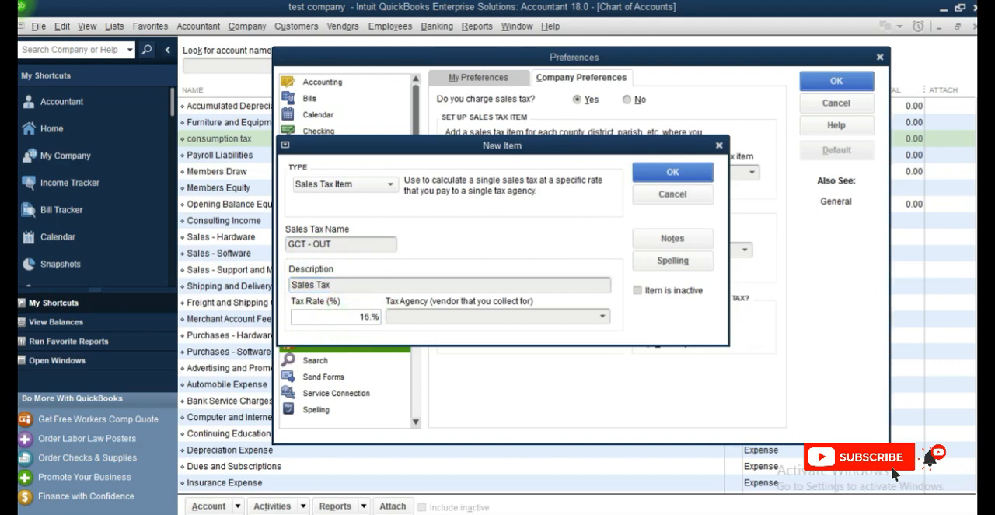
type("%")
Step: Add a new vendor named "Tax Administrator of Jamaica" as the tax agency and save the GCT - OUT sales tax item
left_click(476, 315)
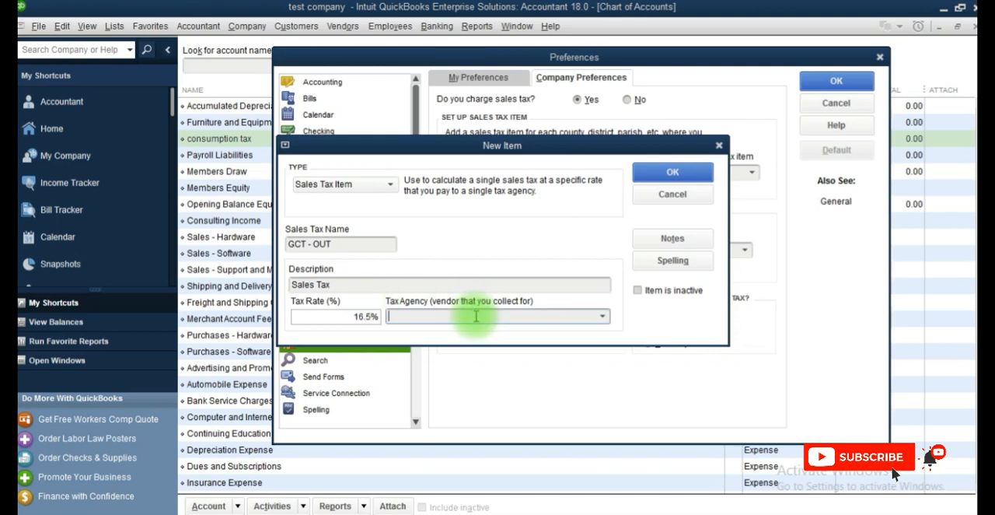
left_click(603, 316)
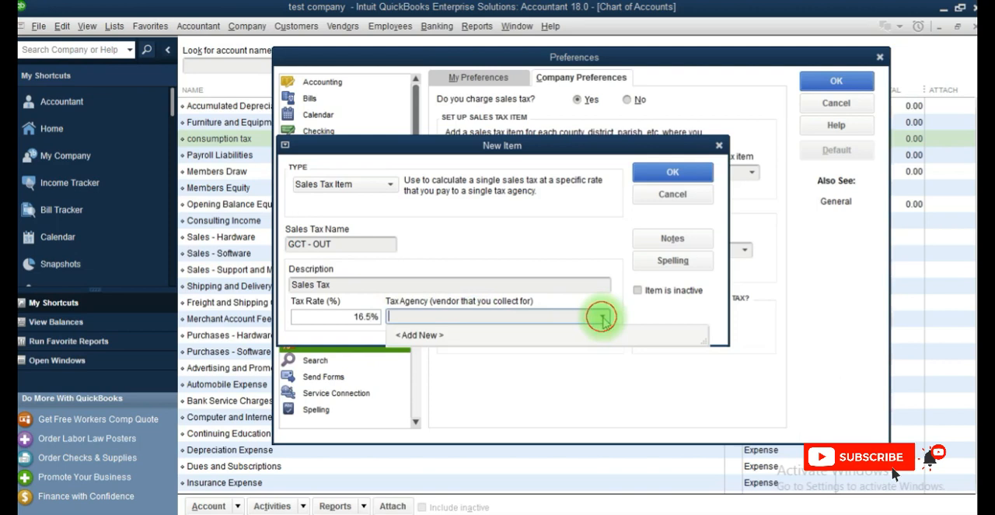
left_click(420, 334)
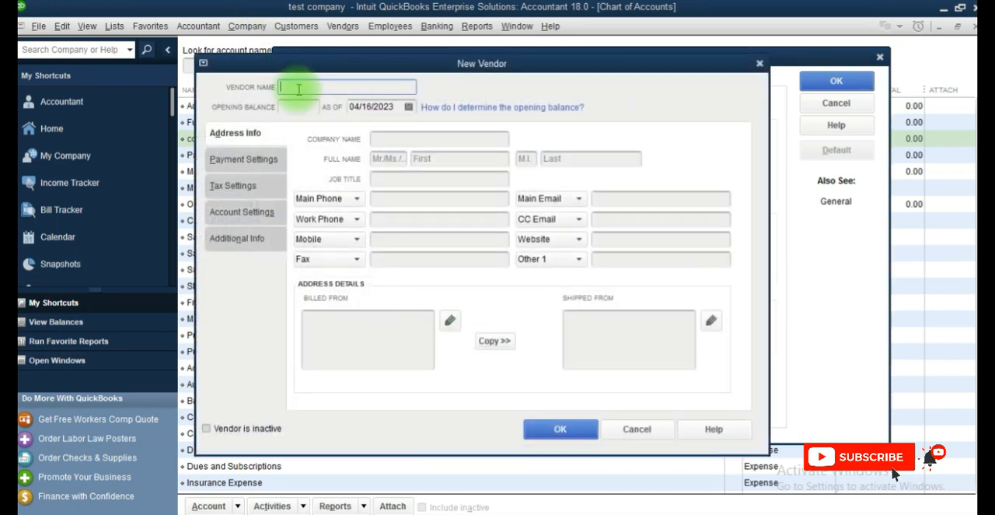
type("Tax Admi")
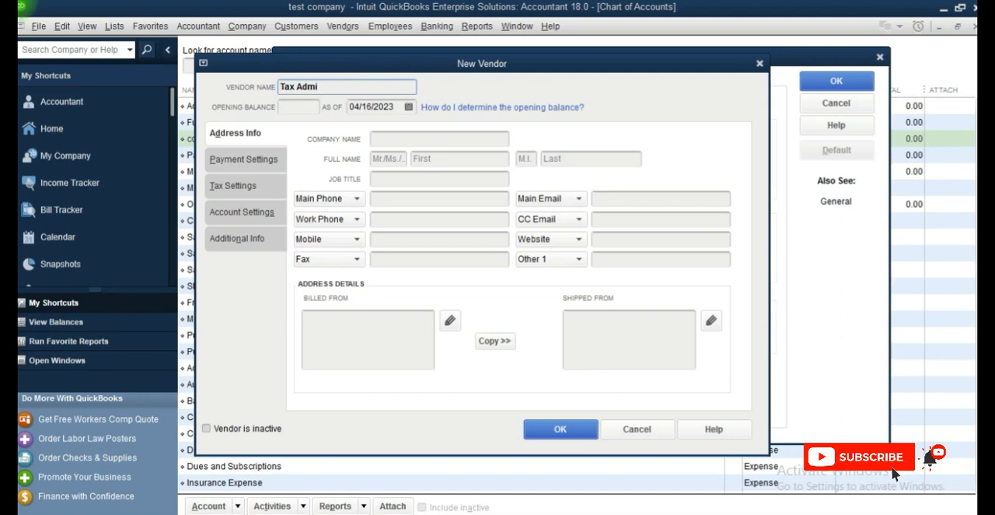
type("nistrator of Jamaica")
left_click(298, 89)
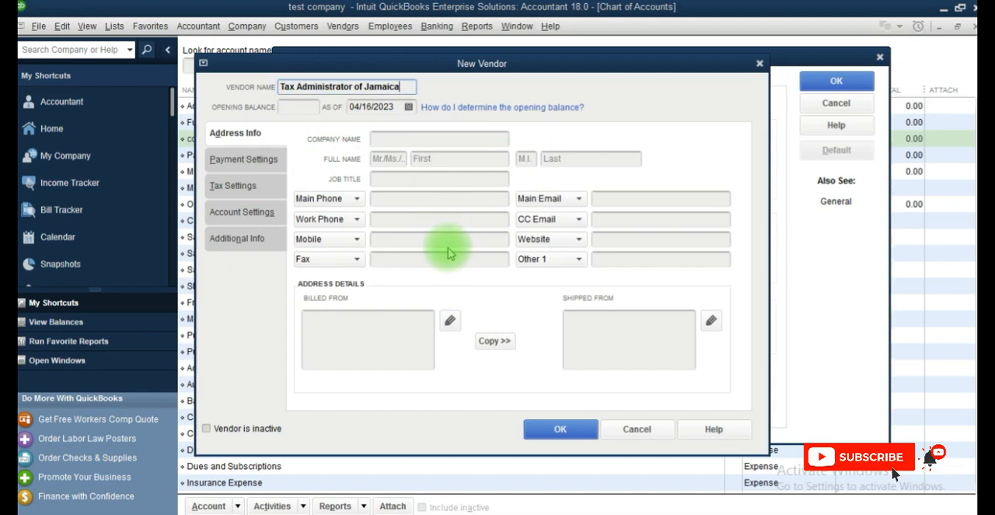
left_click(560, 434)
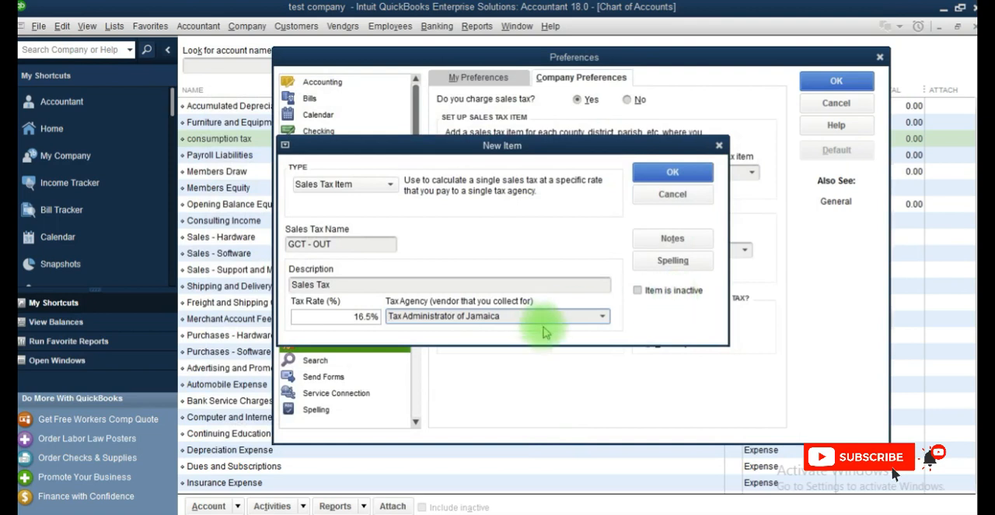
left_click(644, 174)
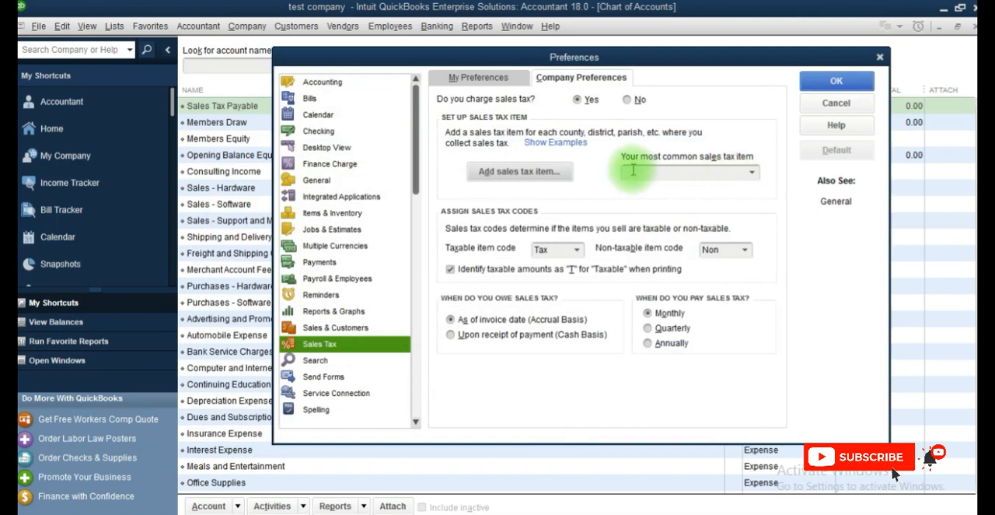
Step: Set GCT - OUT as the most common sales tax item and save the preferences, making all existing customers and inventory and non-inventory parts taxable
left_click(751, 171)
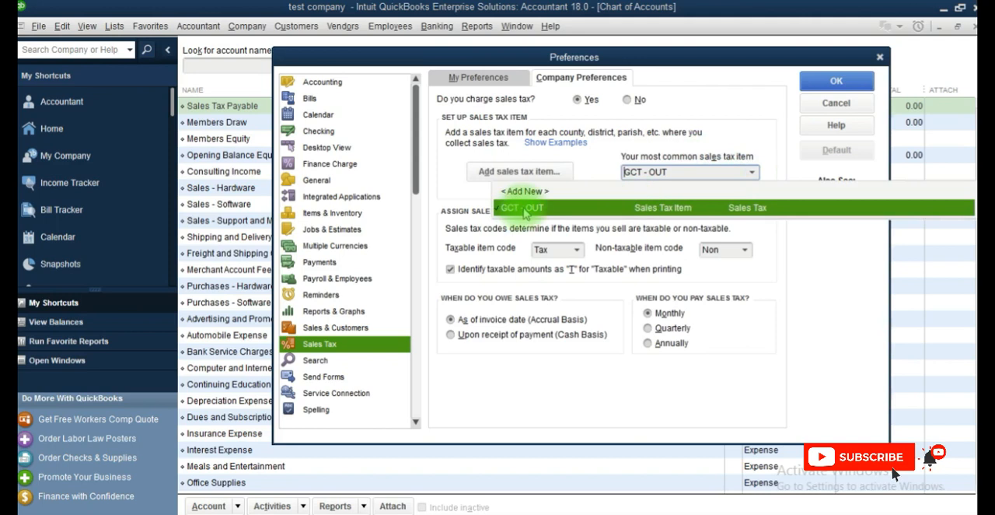
left_click(519, 208)
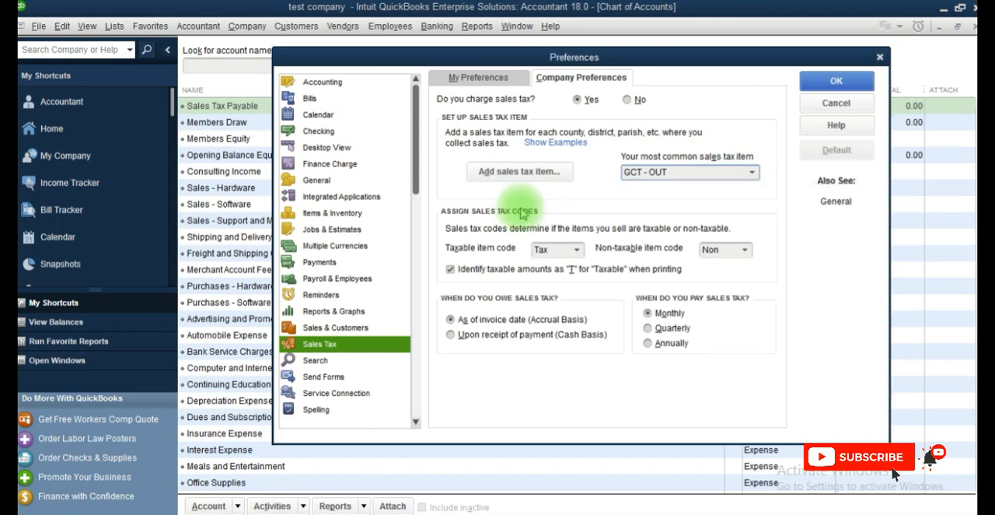
left_click(852, 82)
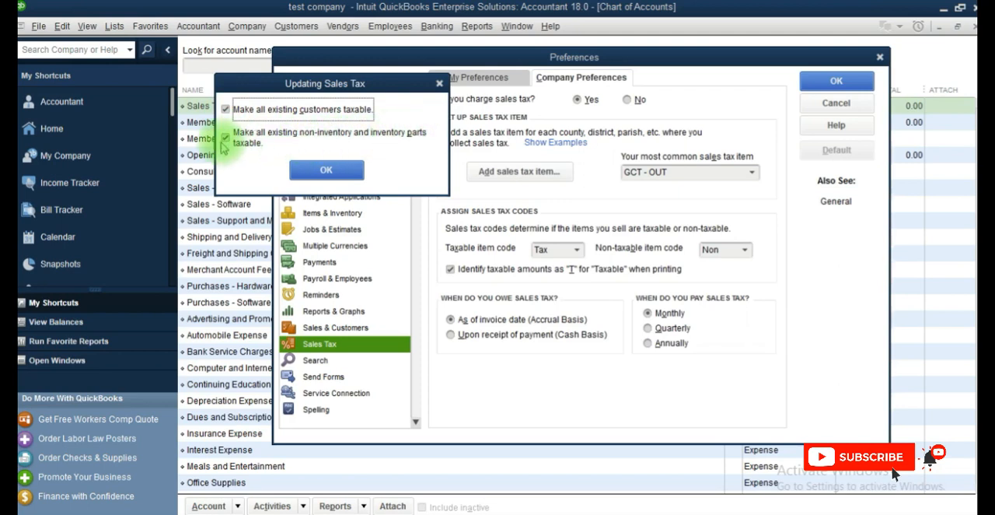
left_click(294, 169)
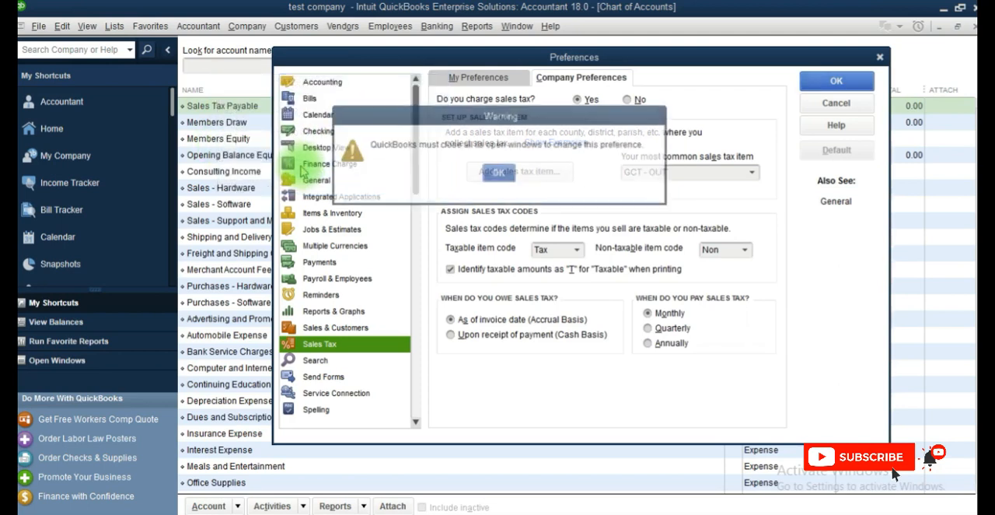
left_click(490, 175)
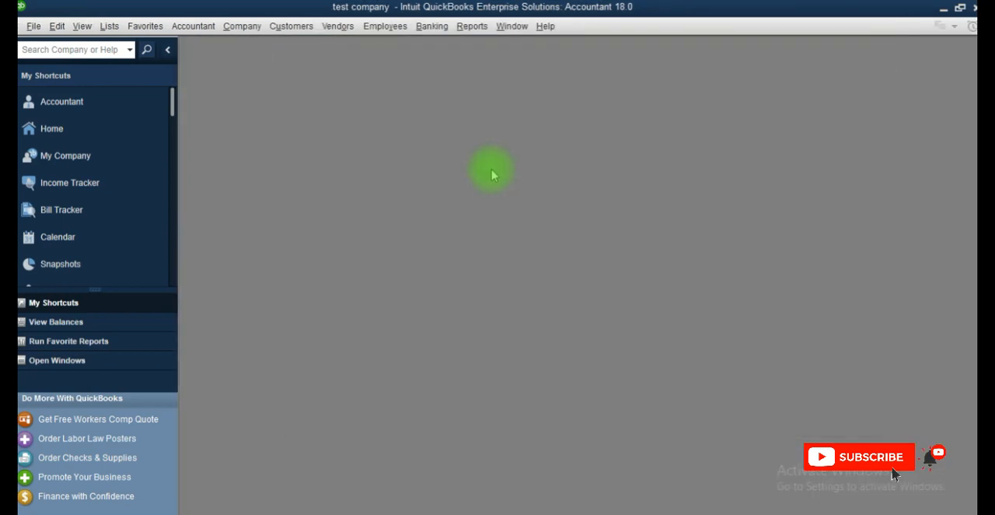
Step: Reopen the Chart of Accounts and maximize its window
left_click(109, 26)
left_click(115, 44)
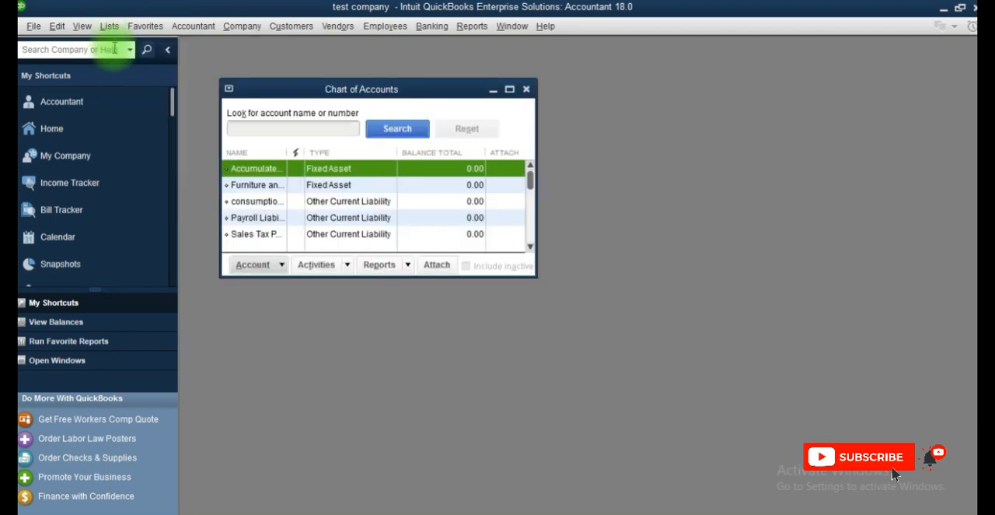
left_click(509, 89)
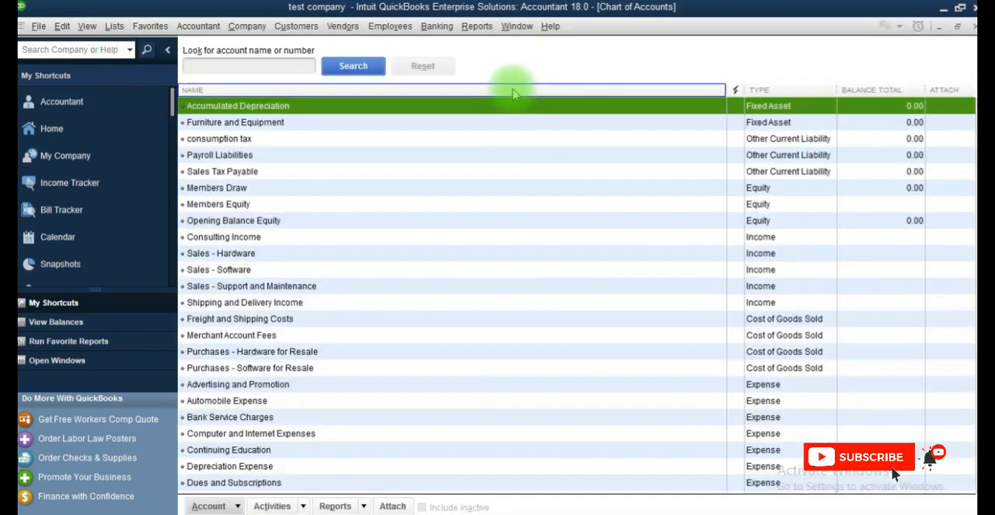
Step: Edit the Sales Tax Payable account to make it a subaccount of consumption tax, and save and close it
left_click(231, 178)
right_click(230, 178)
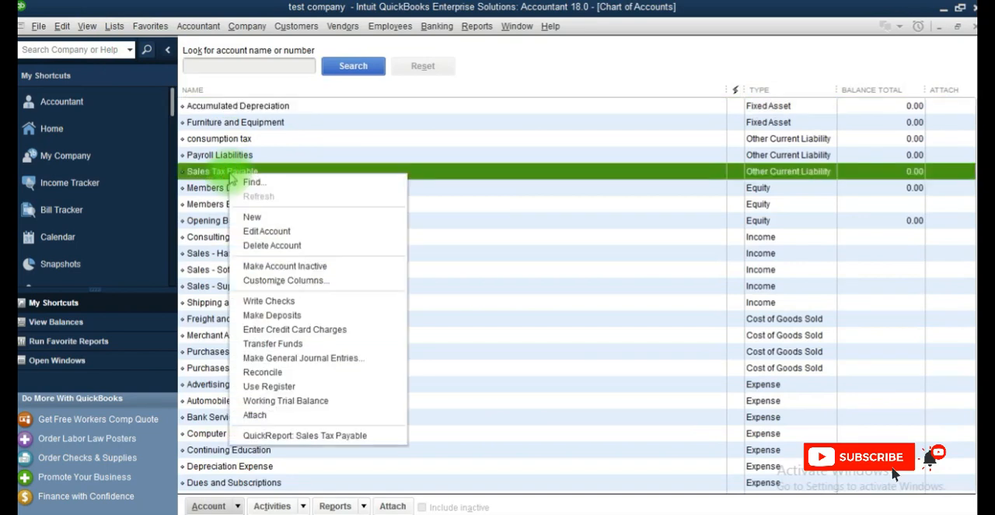
left_click(265, 231)
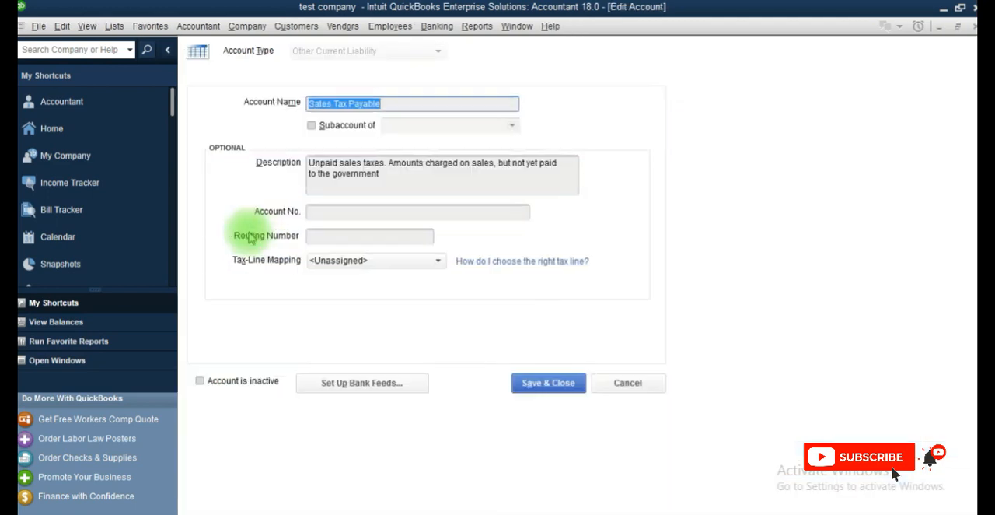
left_click(312, 125)
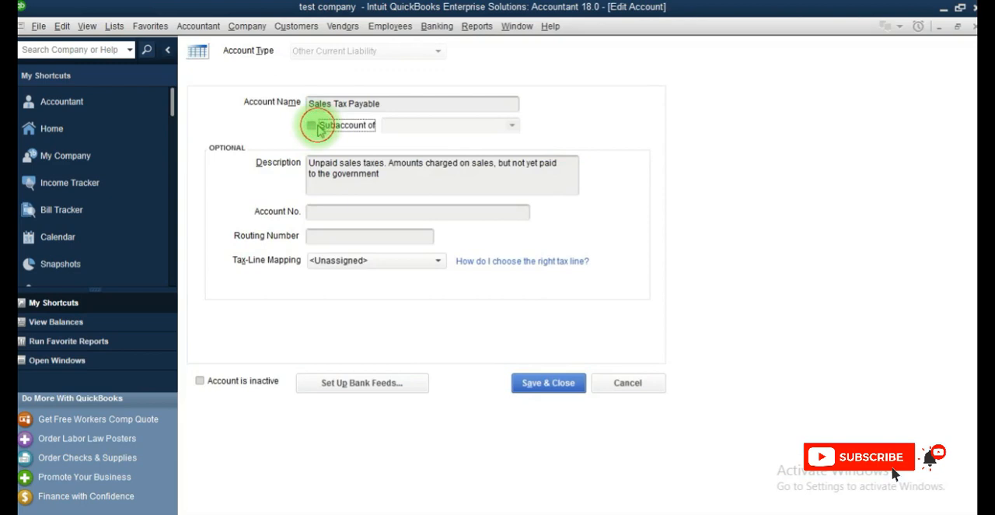
left_click(512, 125)
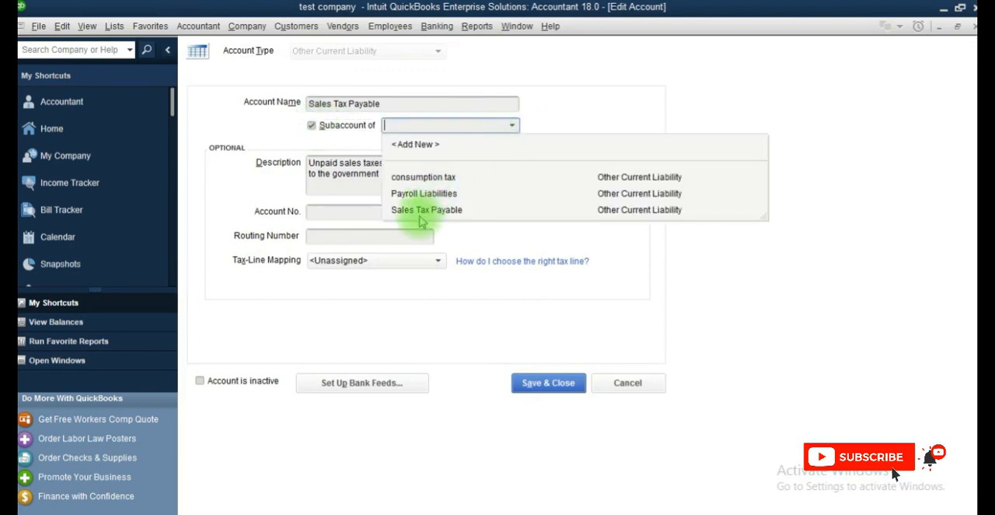
left_click(422, 177)
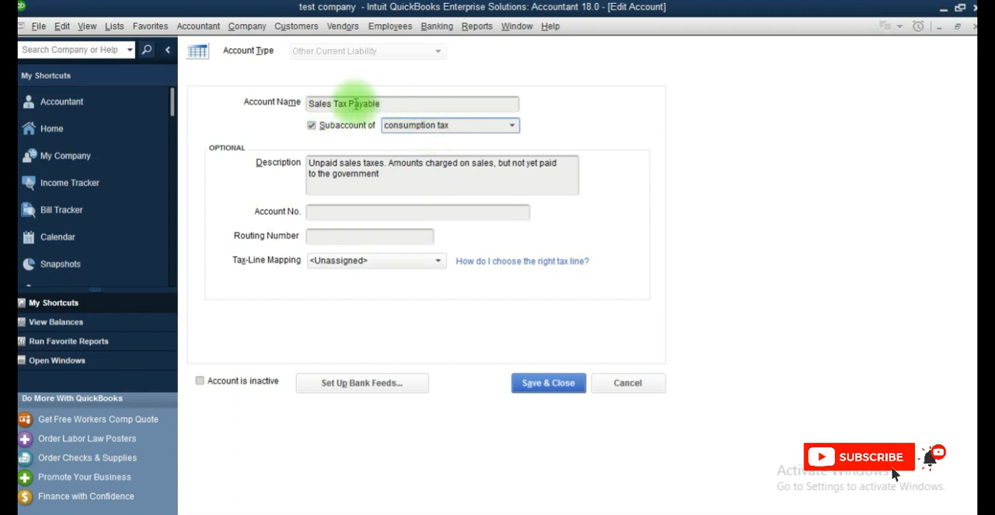
left_click(545, 383)
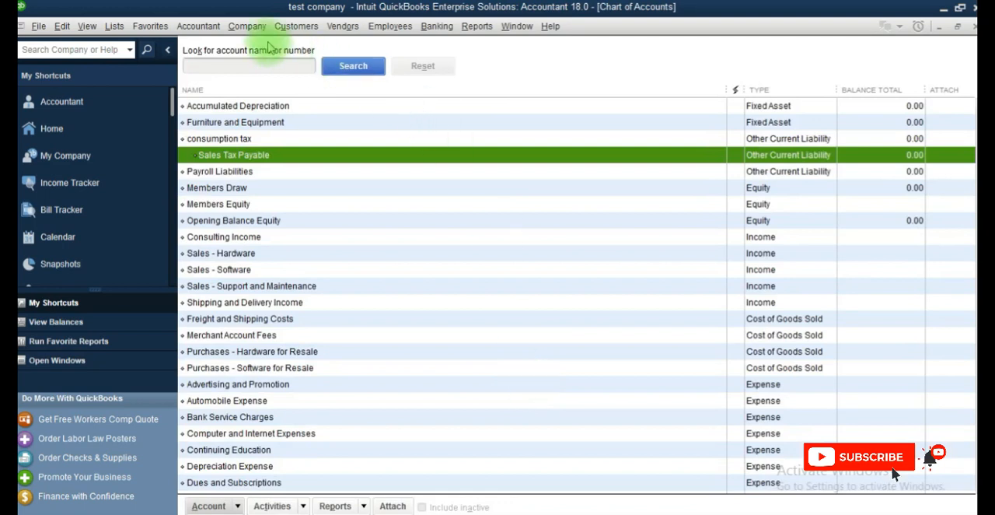
Step: Start a new customer invoice and choose GCT - OUT as its tax
left_click(294, 27)
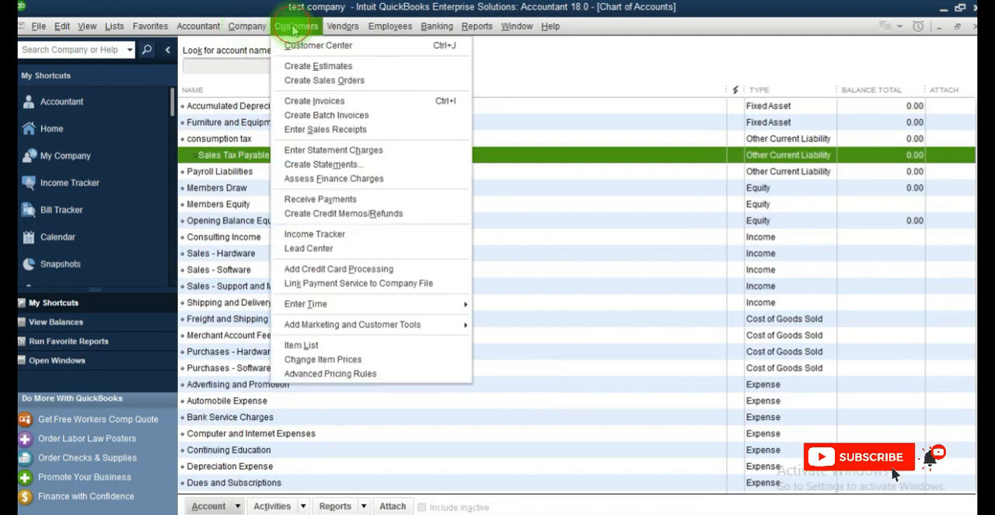
left_click(299, 102)
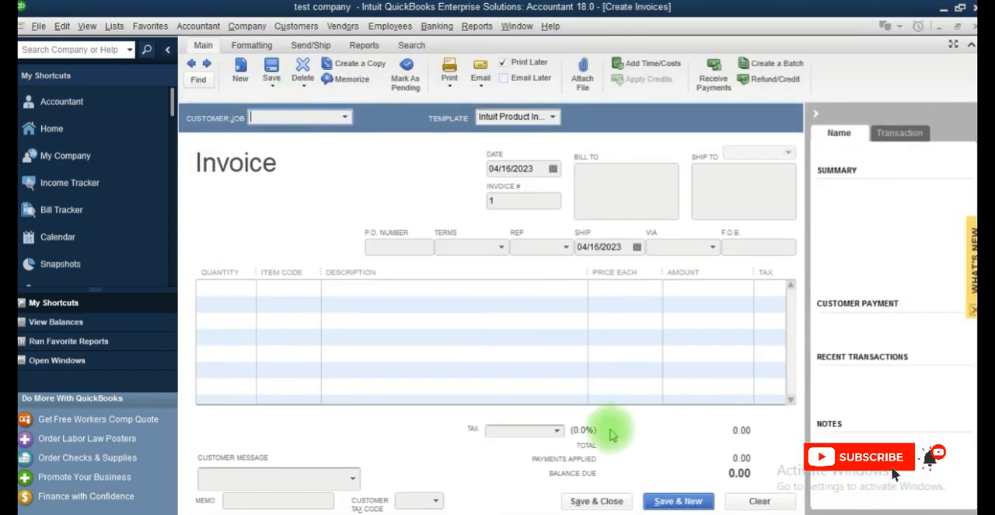
left_click(556, 430)
left_click(516, 486)
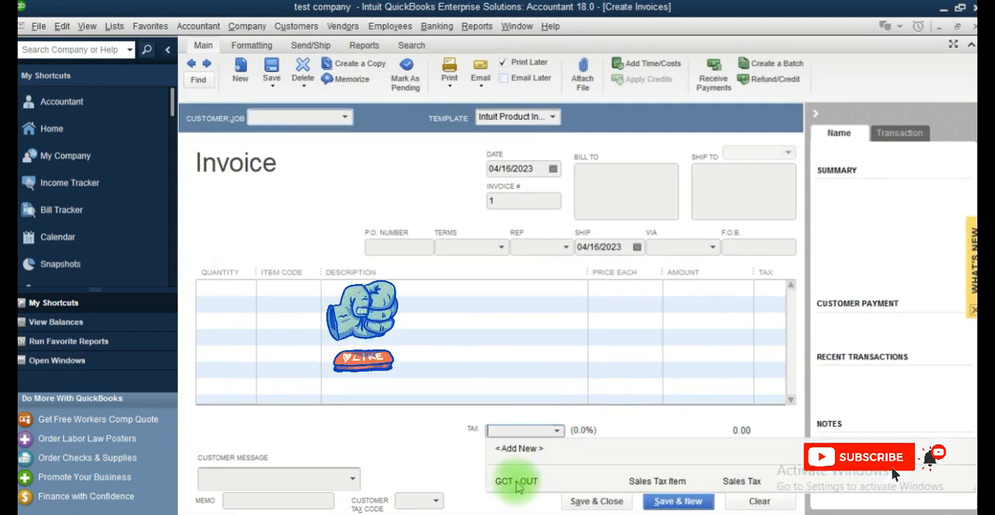